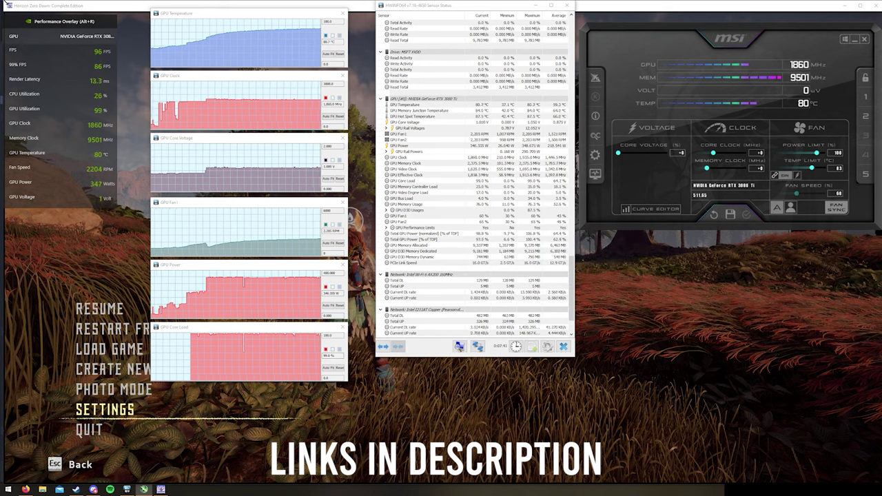
Step: Resume the paused game, then pause it again and return to gameplay
click(80, 5)
key(Escape)
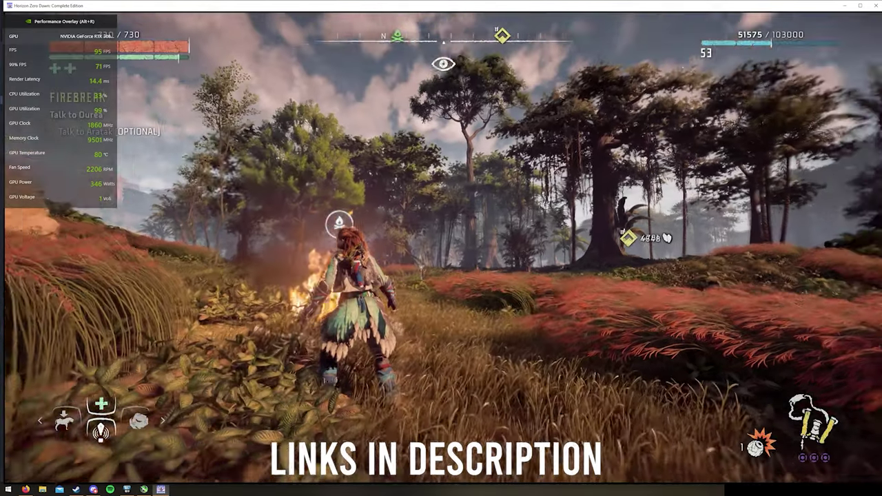
key(Escape)
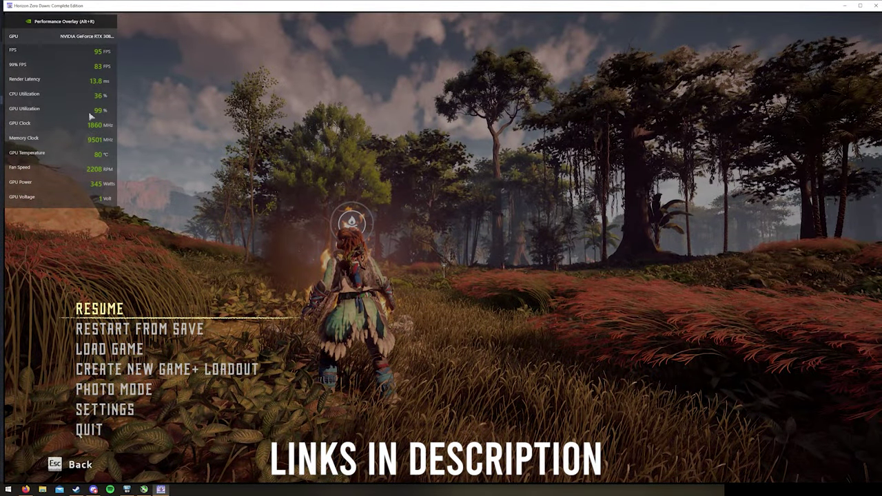
key(Escape)
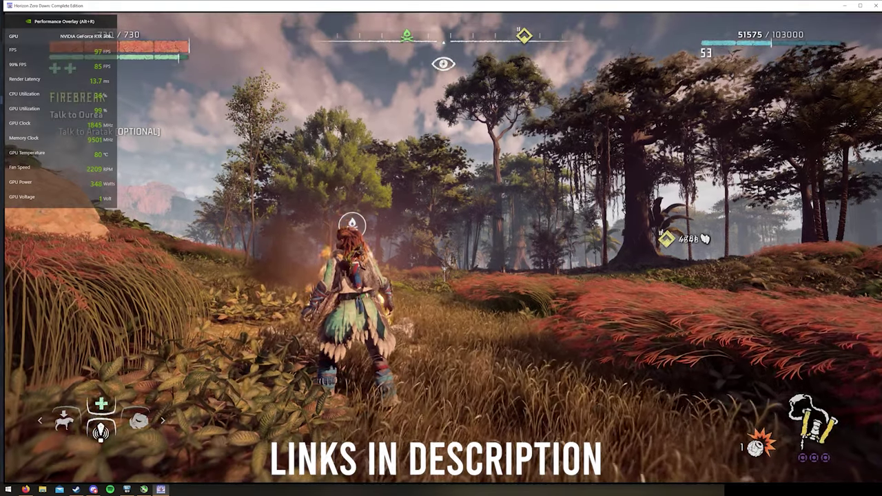
key(Escape)
Step: Bring HWiNFO and Afterburner to the front, then open Afterburner's properties
click(127, 489)
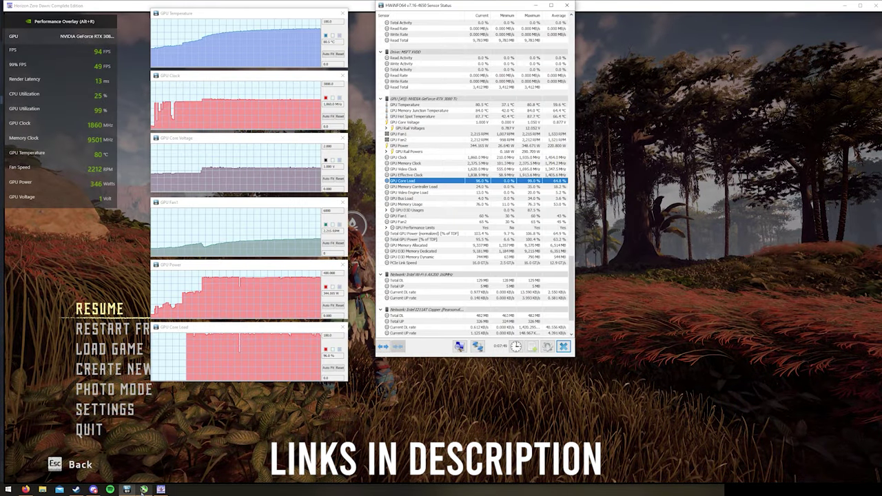
click(143, 490)
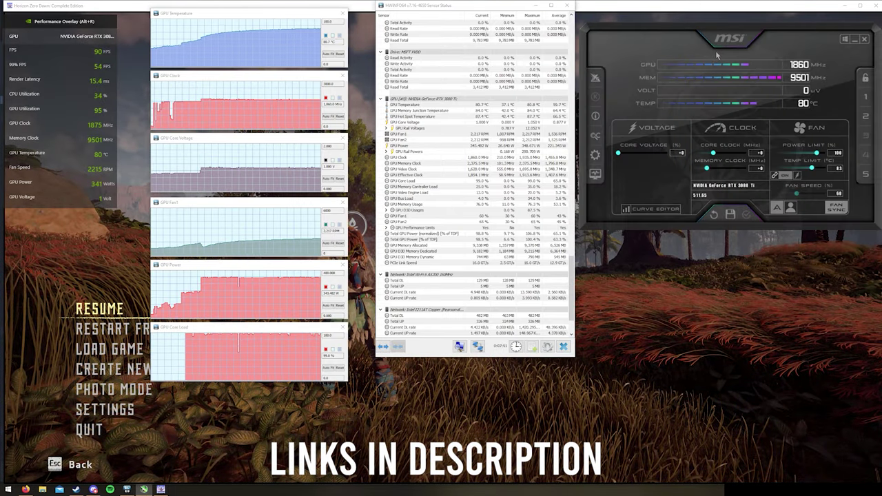
drag(715, 50, 713, 49)
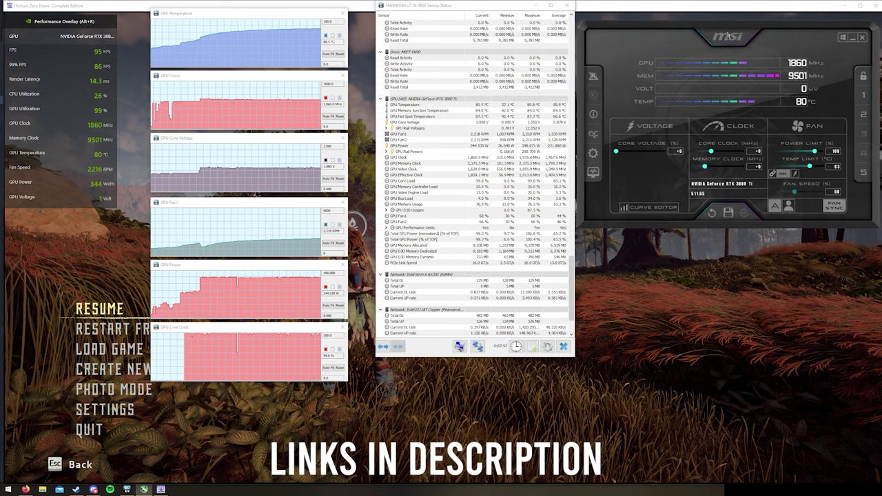
click(592, 155)
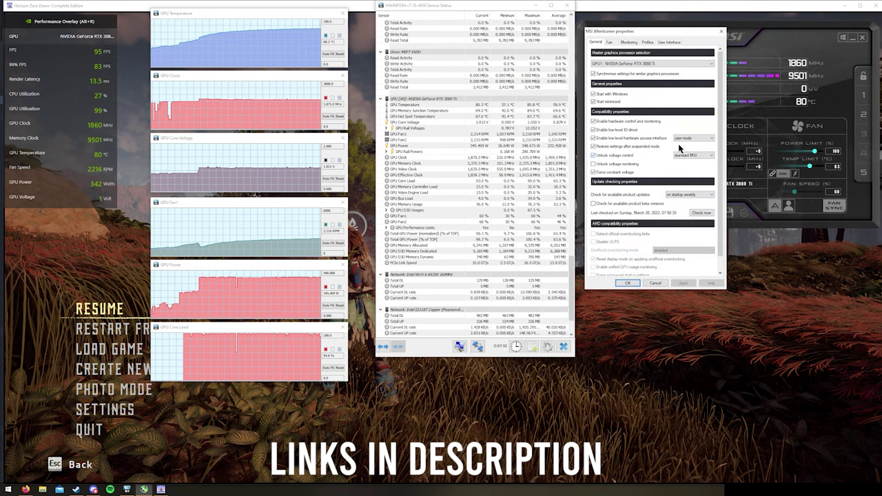
Step: Check the Mystic skin on the User Interface tab, then close properties with OK
click(667, 42)
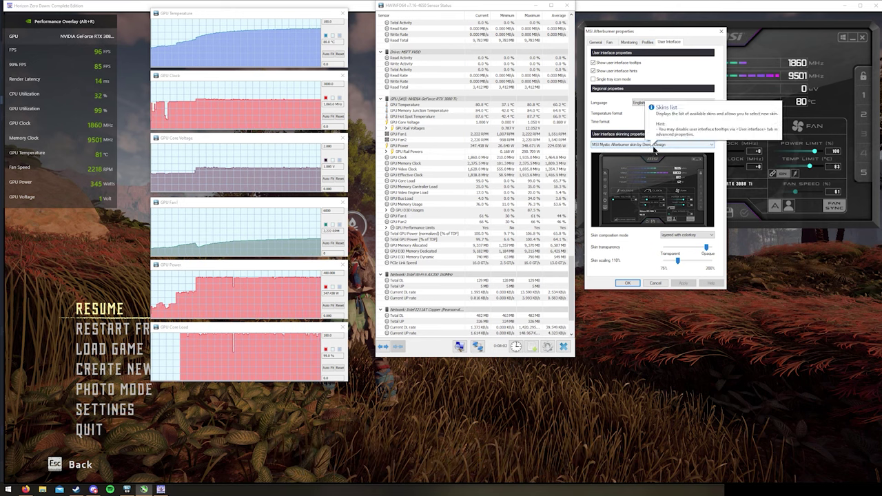
click(627, 284)
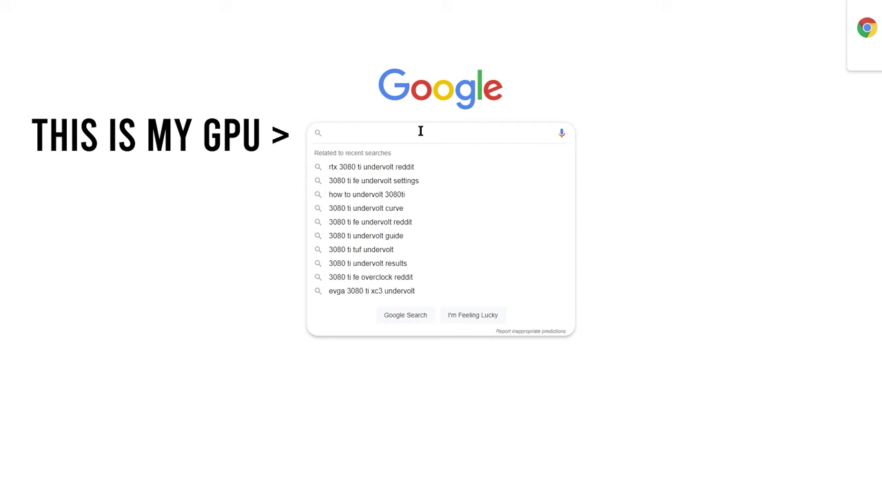
Step: Enter 'rtx 3080 ti fe undervolt settings' in the Google search box
text(rtx 3080 ti fe unde)
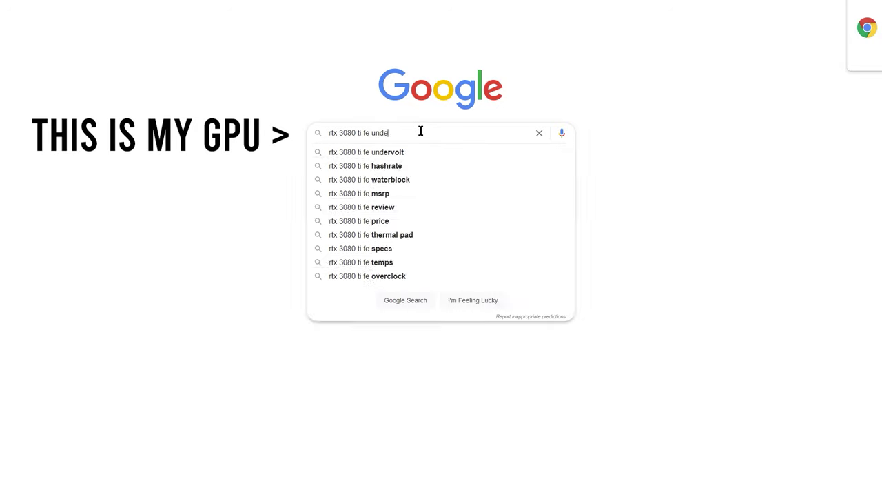
text(rvolt settings)
Step: Run the search and open the Reddit thread 'Your 3080Ti undervolt settings?'
key(Return)
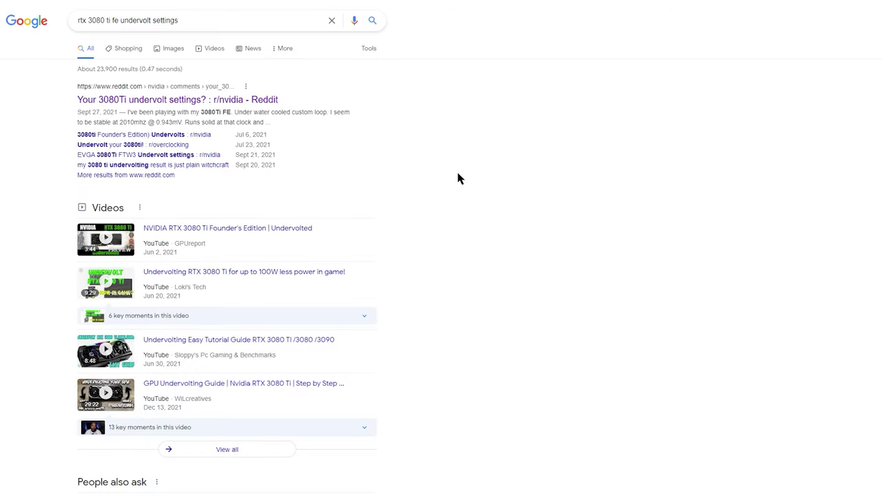
click(177, 101)
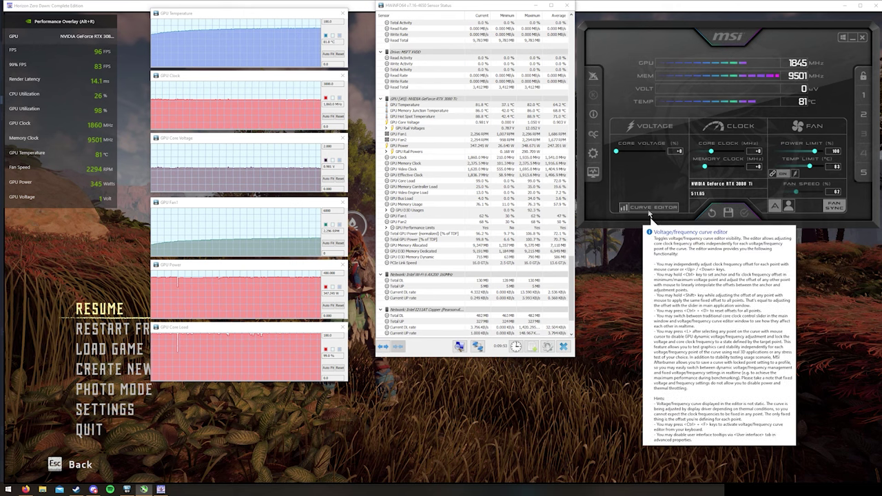
Step: Open the curve editor with Ctrl+F and move it to the lower right beside the sensors
key(ctrl+f)
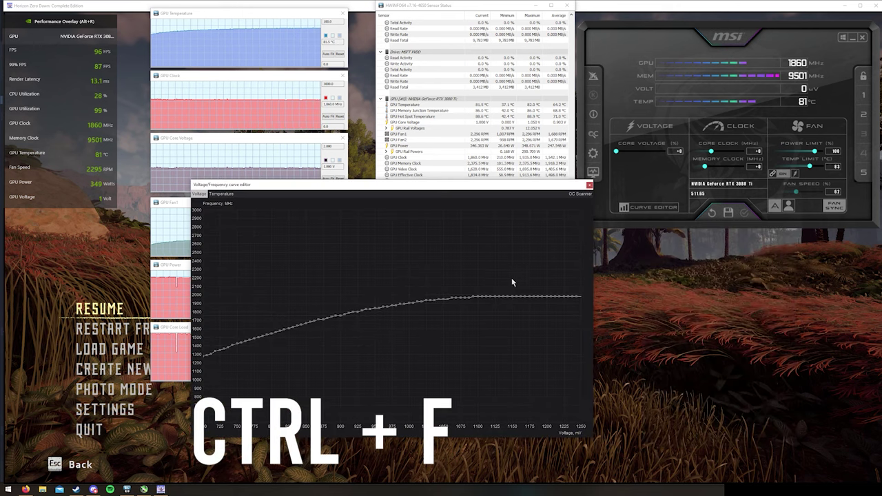
drag(359, 189, 642, 225)
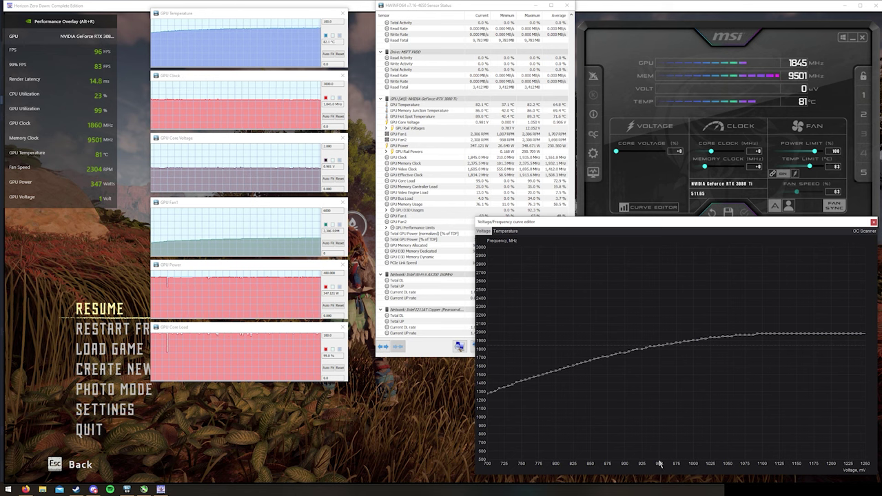
Step: Flatten the curve beyond the 950 mV point, capping it at 1845 MHz, and apply
click(660, 346)
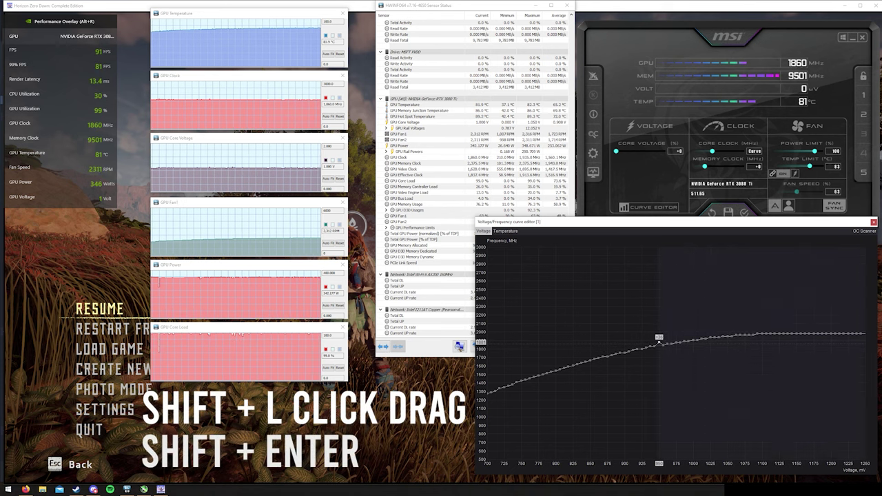
key(shift+Return)
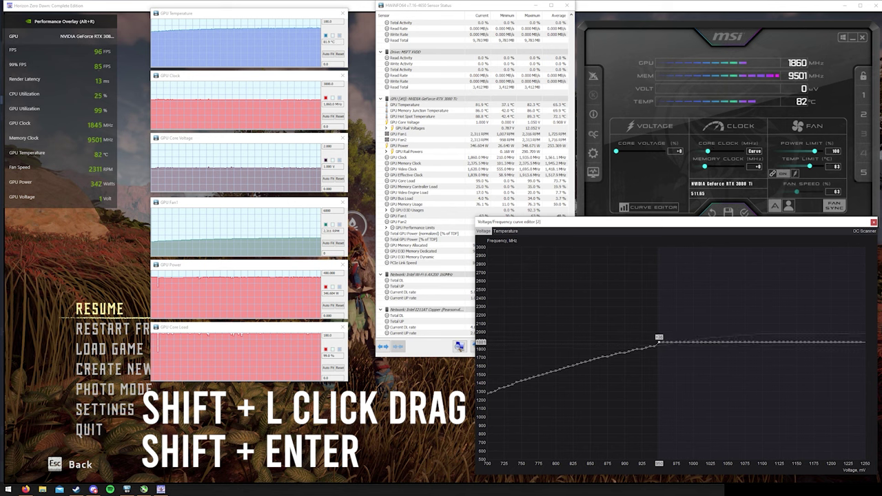
click(744, 214)
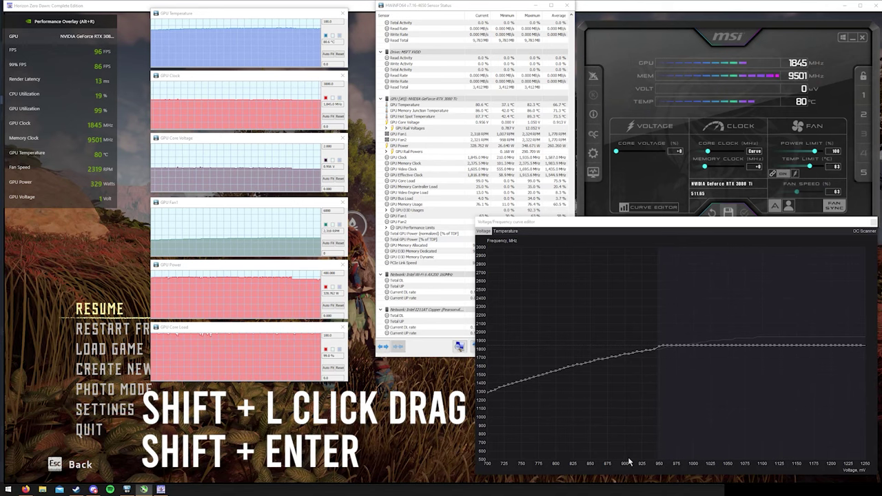
click(712, 211)
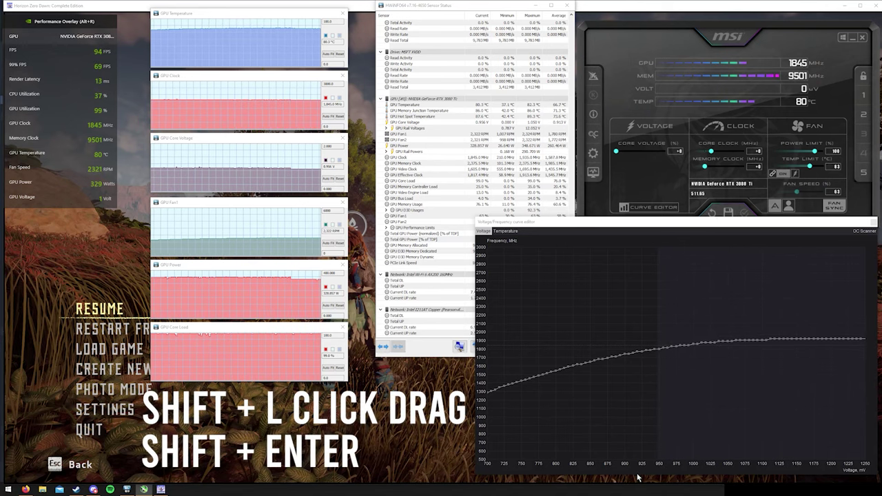
Step: Raise the 900 mV point, select the points beyond it, and apply the curve
click(625, 357)
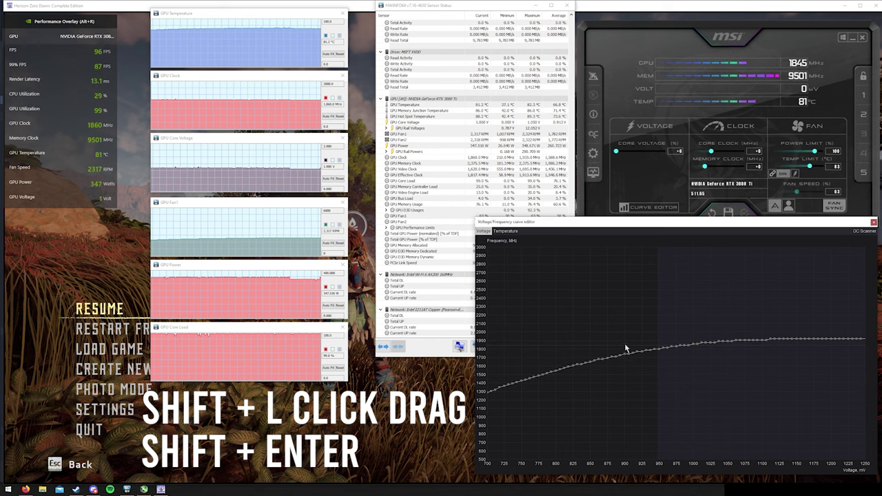
drag(625, 346, 625, 342)
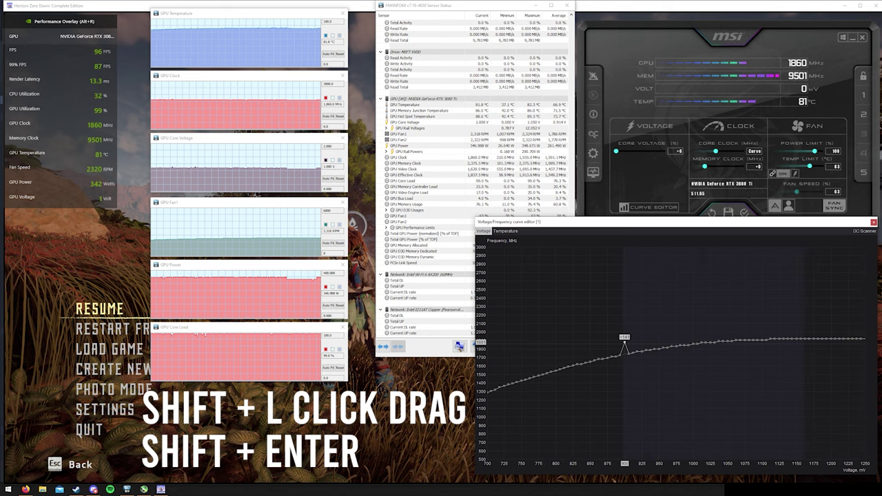
drag(799, 341, 769, 328)
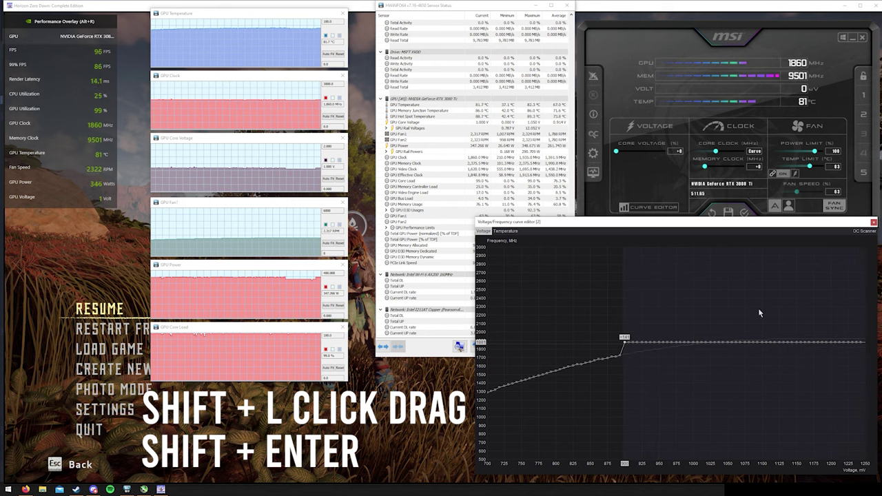
click(748, 214)
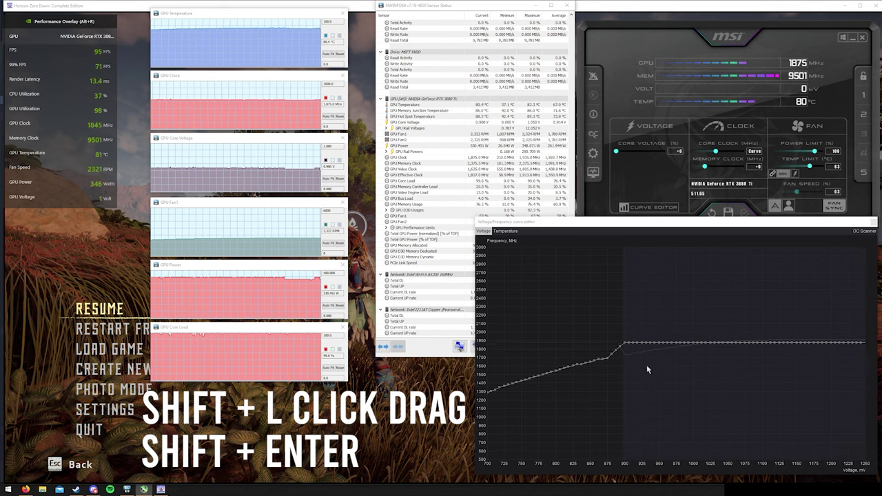
Step: Reset the curve, raise 850 mV to about 1900 MHz, flatten beyond it, and apply
key(ctrl+d)
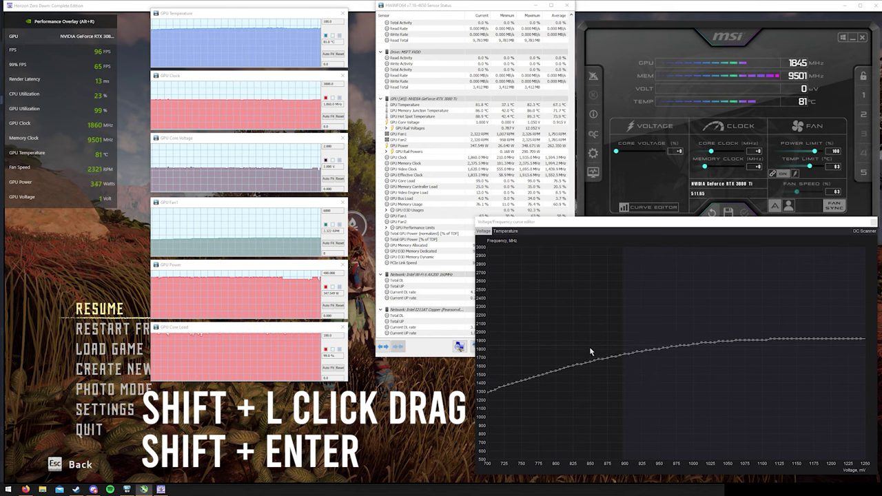
drag(591, 362, 590, 338)
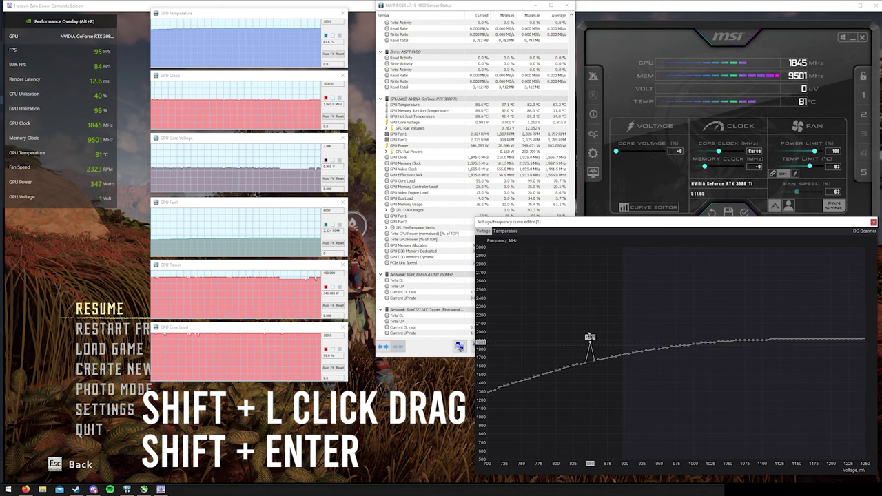
key(shift+Return)
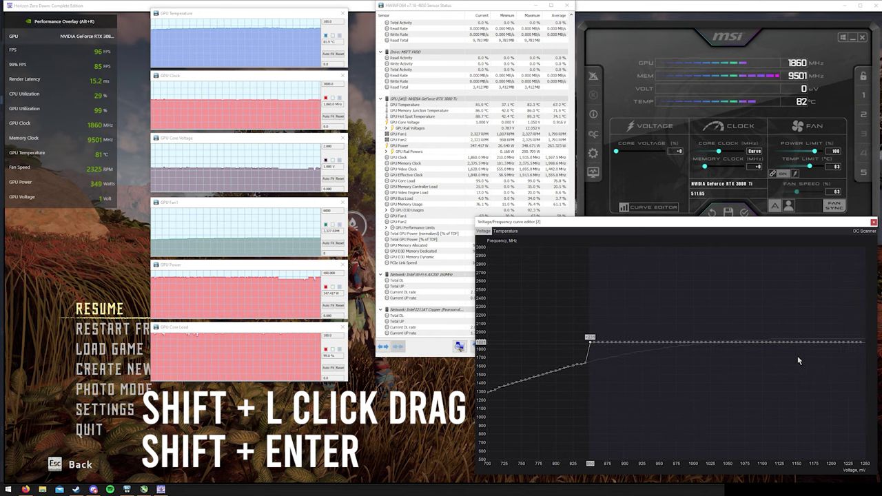
click(745, 213)
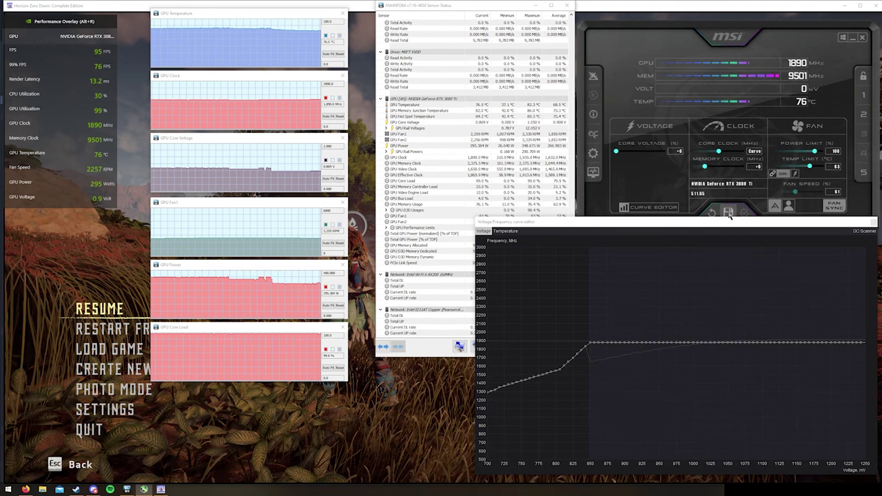
Step: Begin saving the current settings so profile slots 1–5 are ready to store them
click(729, 212)
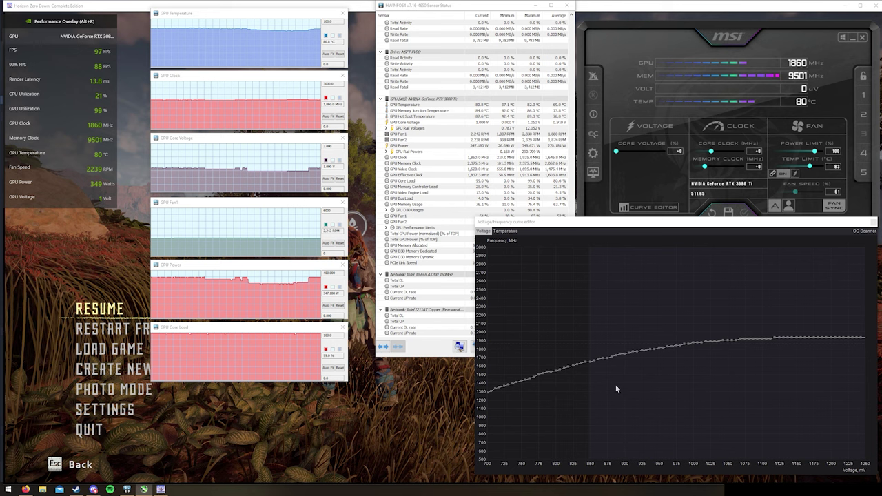
Step: Raise the 800 mV point to about 1770 MHz, flatten everything beyond it, and apply
drag(557, 374, 556, 352)
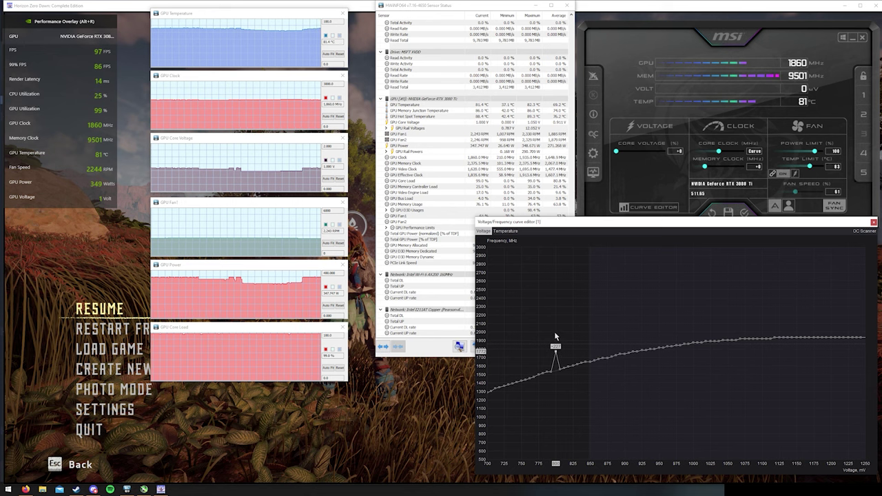
drag(765, 333, 748, 335)
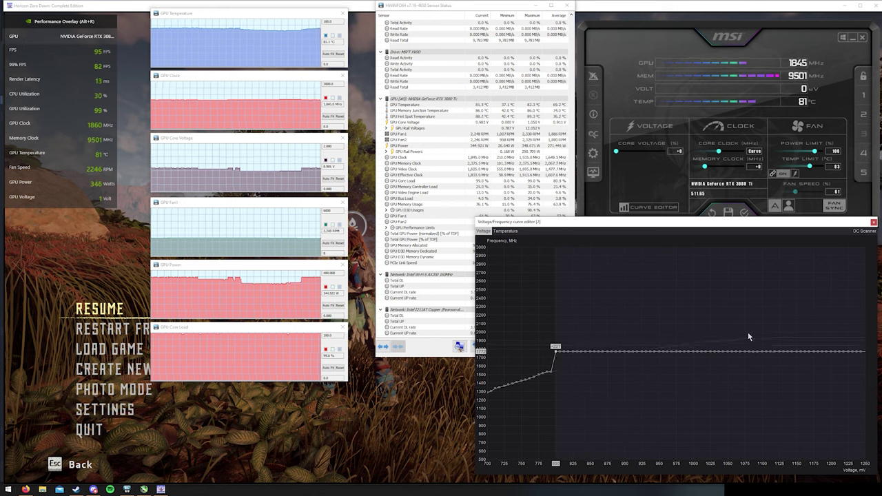
click(745, 214)
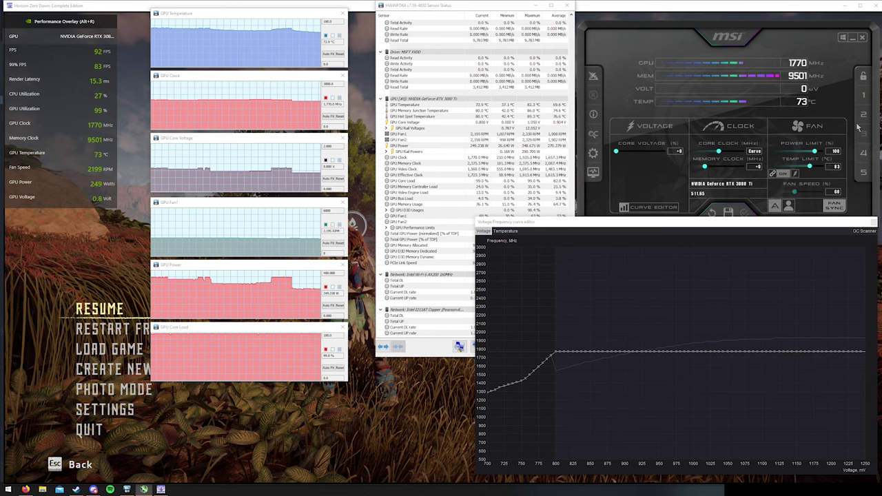
Step: Load the saved settings from profile slot 1
click(864, 99)
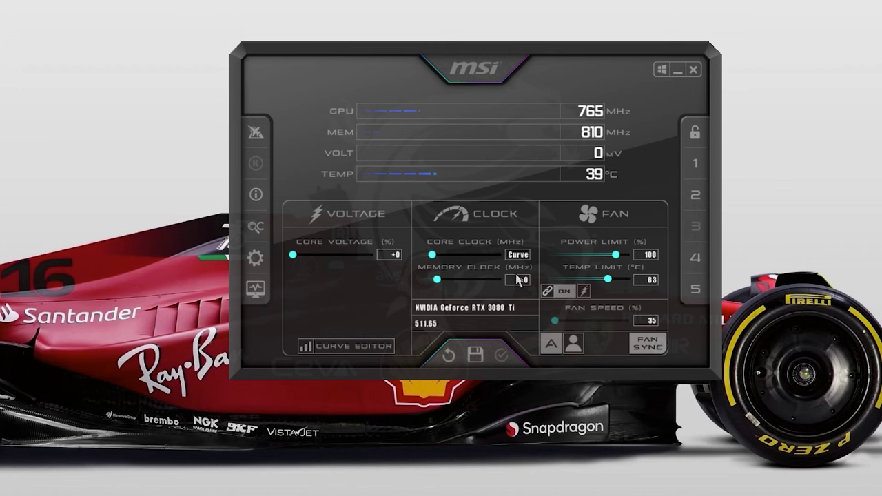
Step: Enable user-defined software fan control in Settings' Fan tab and set the 40 °C curve point to 30%
click(255, 257)
click(283, 78)
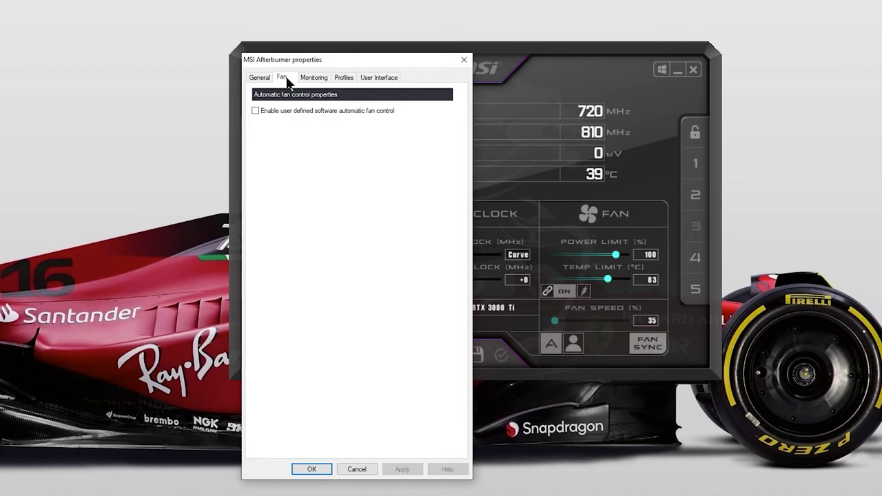
click(254, 111)
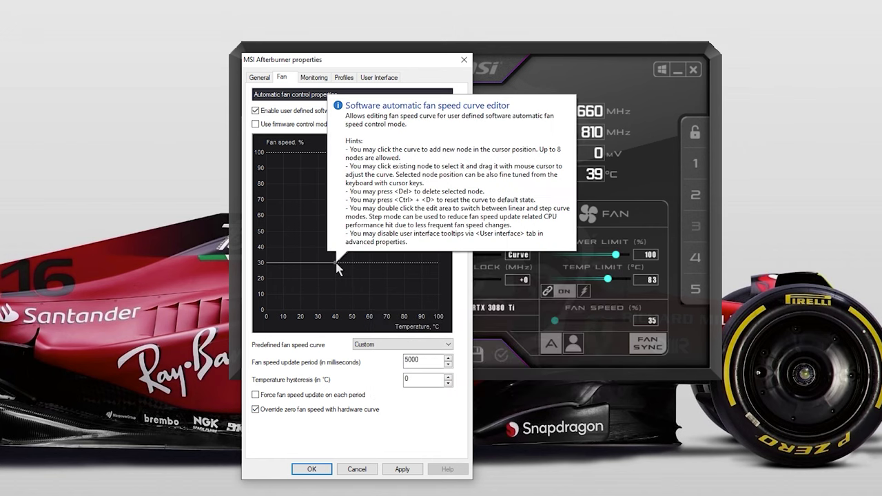
mouse_move(337, 269)
mouse_down()
mouse_move(337, 250)
mouse_move(337, 267)
mouse_up()
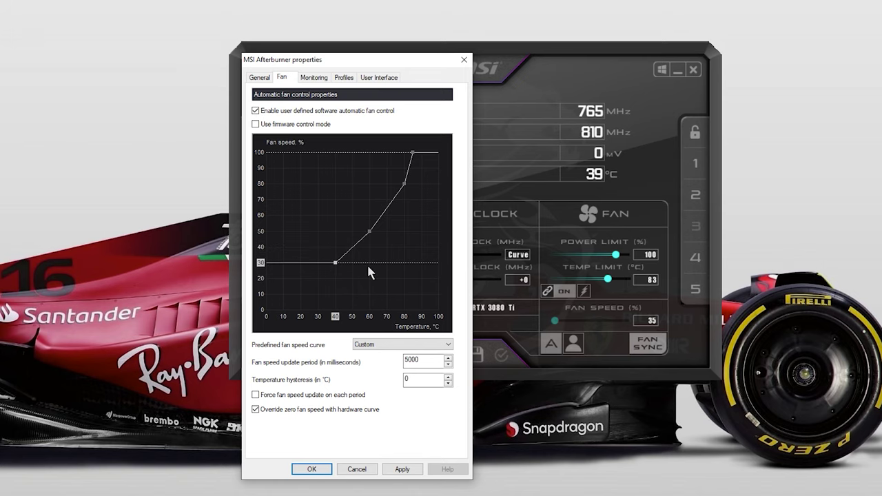